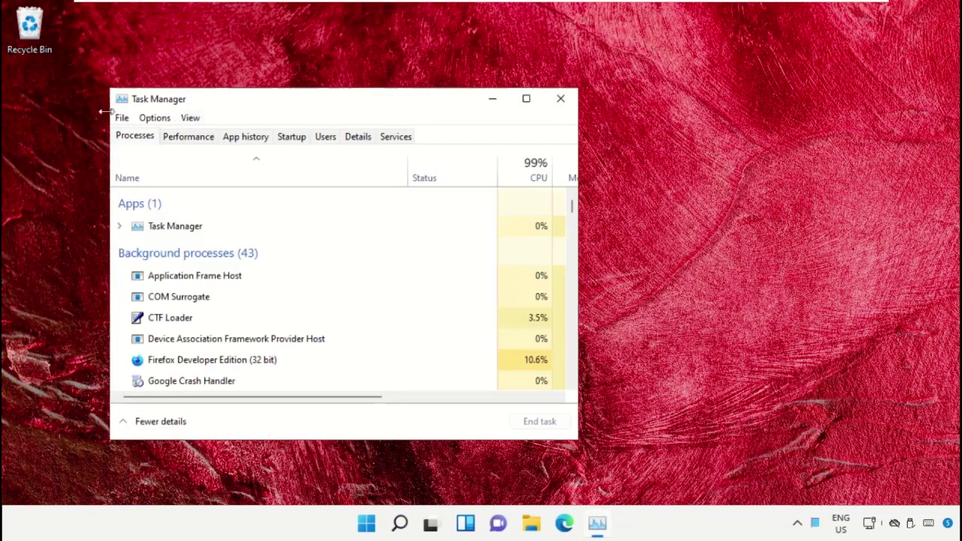
Start a new task from Task Manager and open the file browser for choosing its program.
left_click(121, 122)
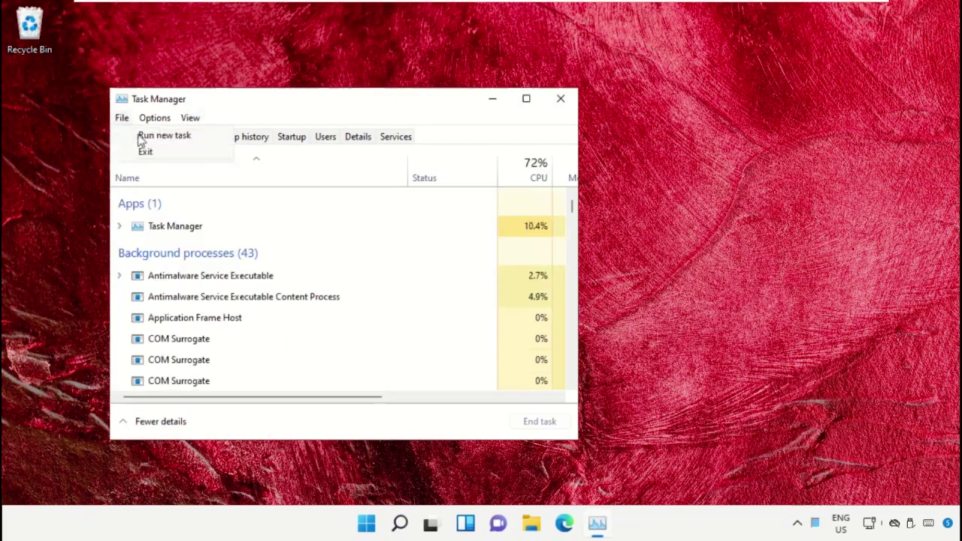
left_click(201, 139)
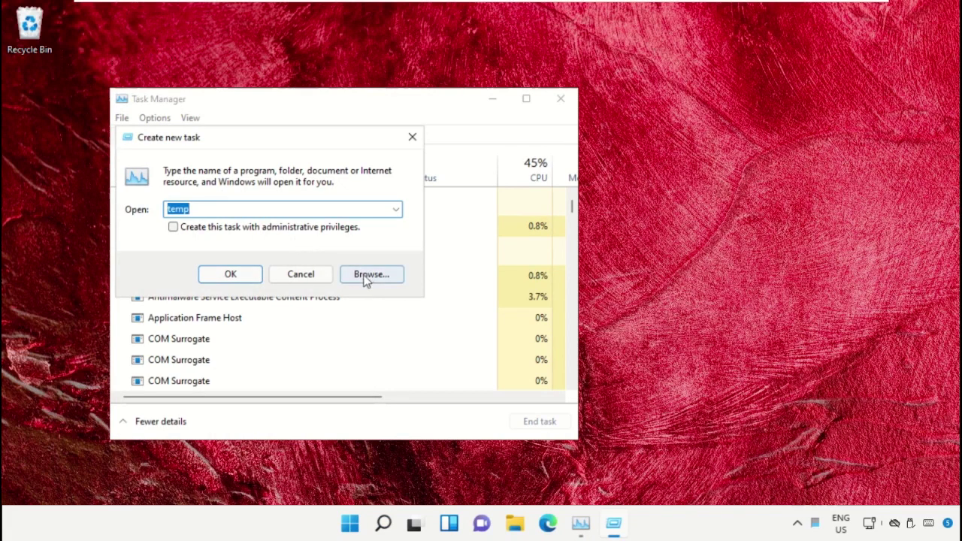
left_click(367, 275)
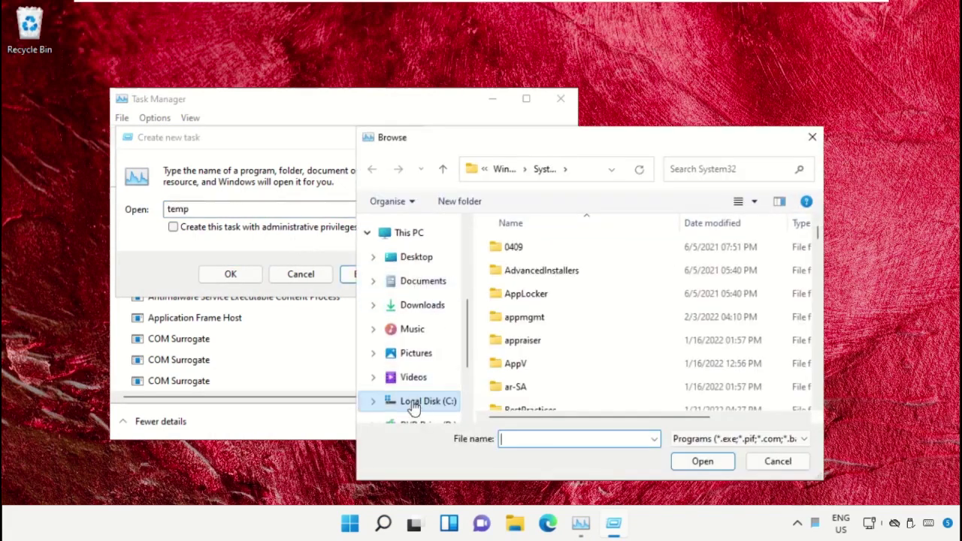
Open Local Disk (C:) from This PC in the Browse dialog.
scroll(417, 398, "down", 1)
left_click(417, 372)
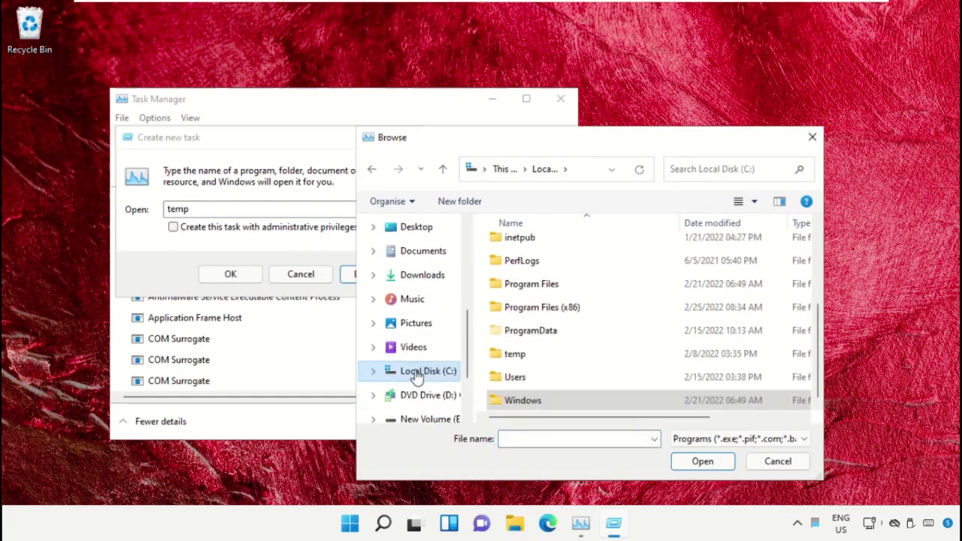
scroll(416, 267, "up", 2)
left_click(416, 258)
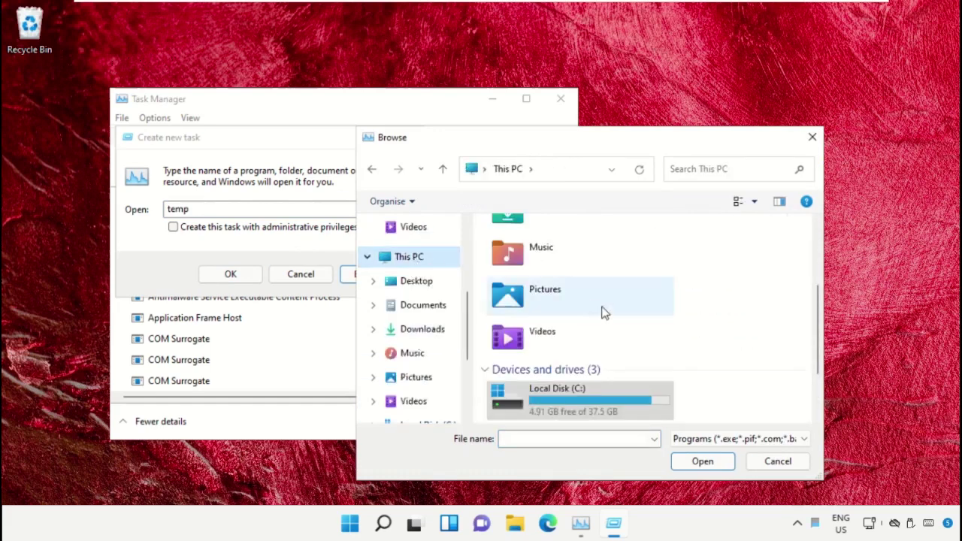
scroll(601, 311, "down", 2)
scroll(571, 353, "up", 3)
scroll(618, 350, "down", 2)
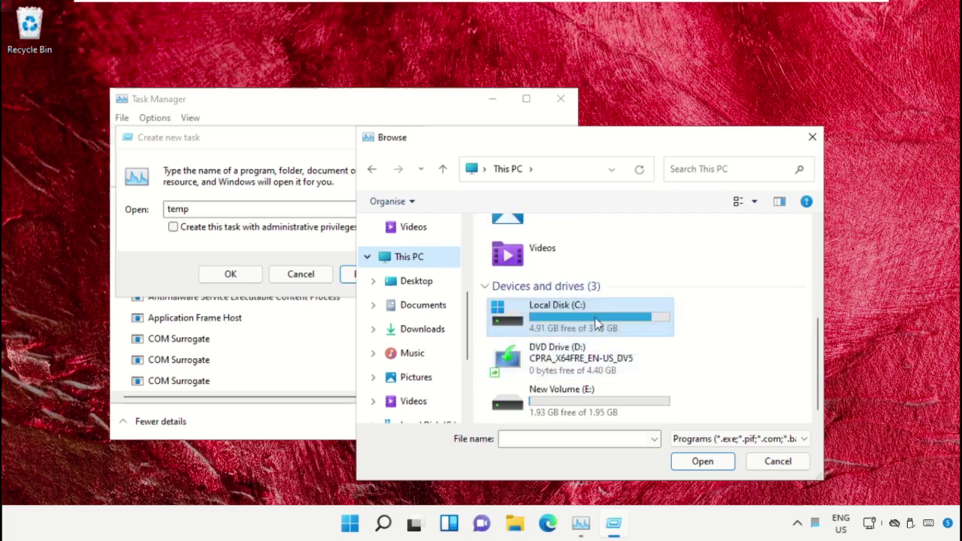
double_click(593, 319)
Go into the Windows folder on drive C: and open its System32 subfolder.
scroll(569, 277, "down", 2)
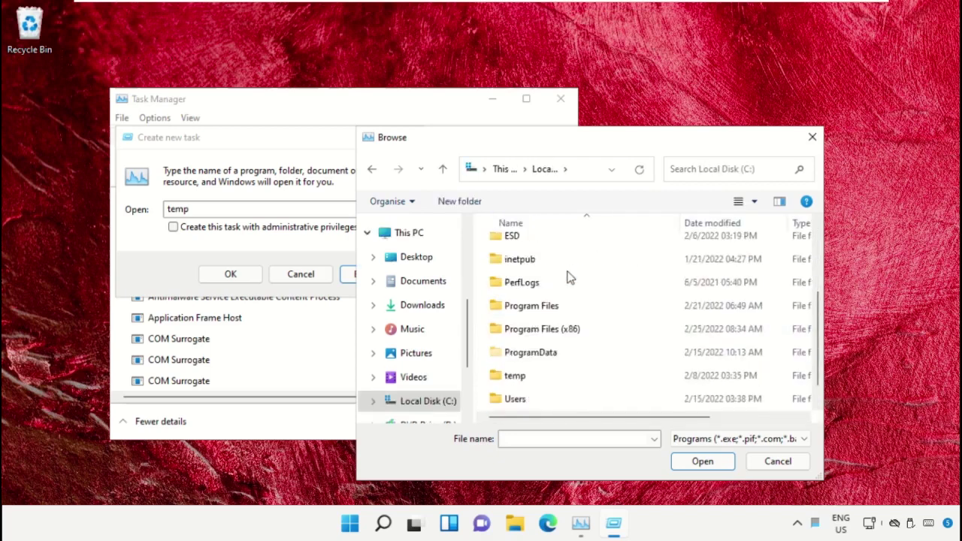
double_click(526, 401)
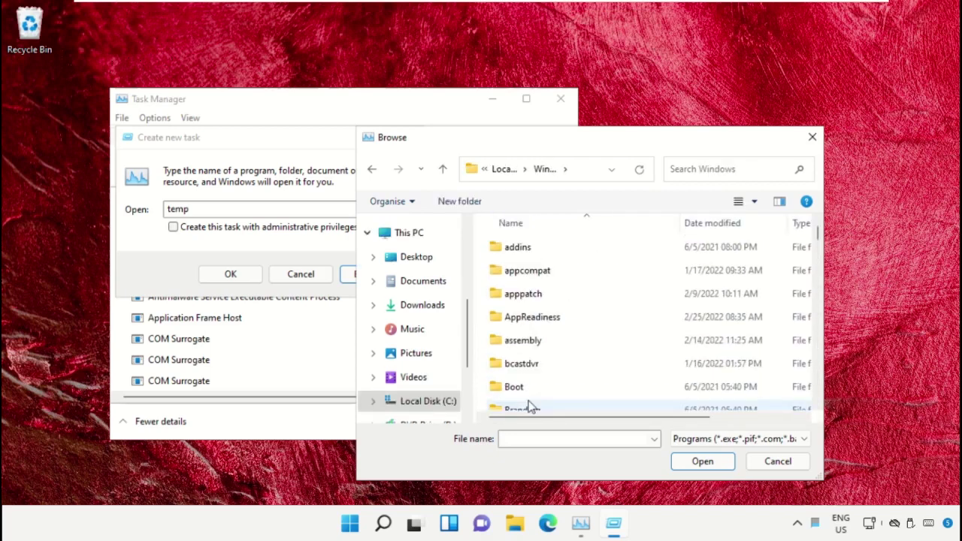
left_click(558, 279)
scroll(558, 280, "down", 13)
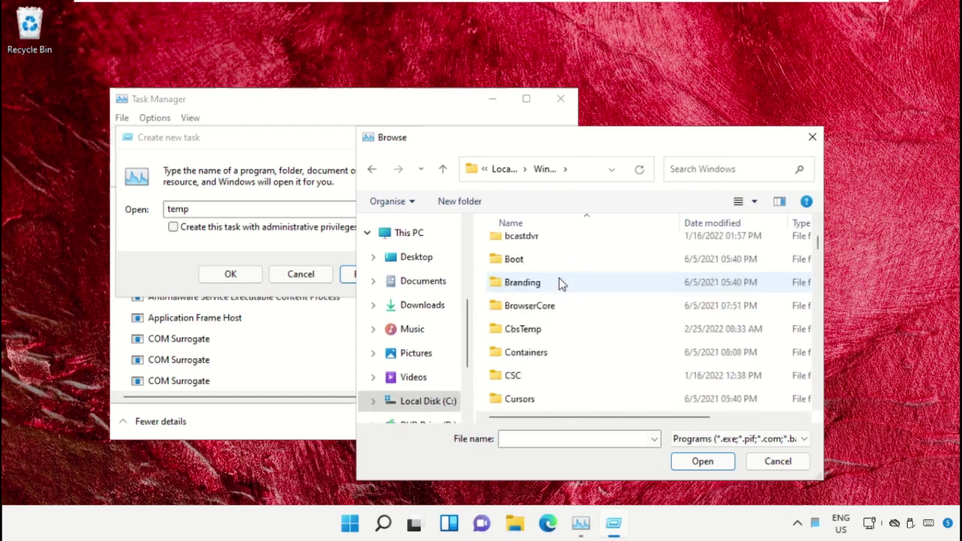
scroll(556, 350, "down", 6)
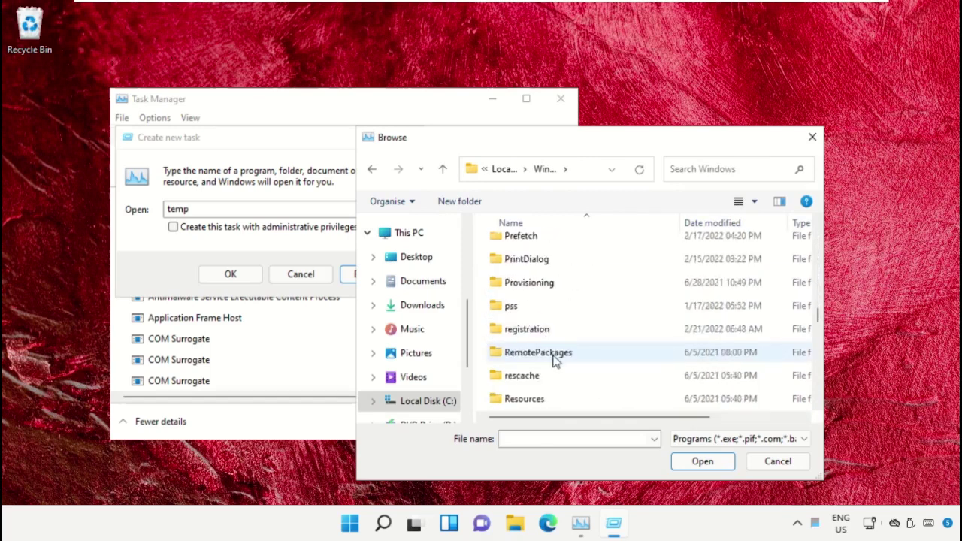
scroll(553, 359, "down", 2)
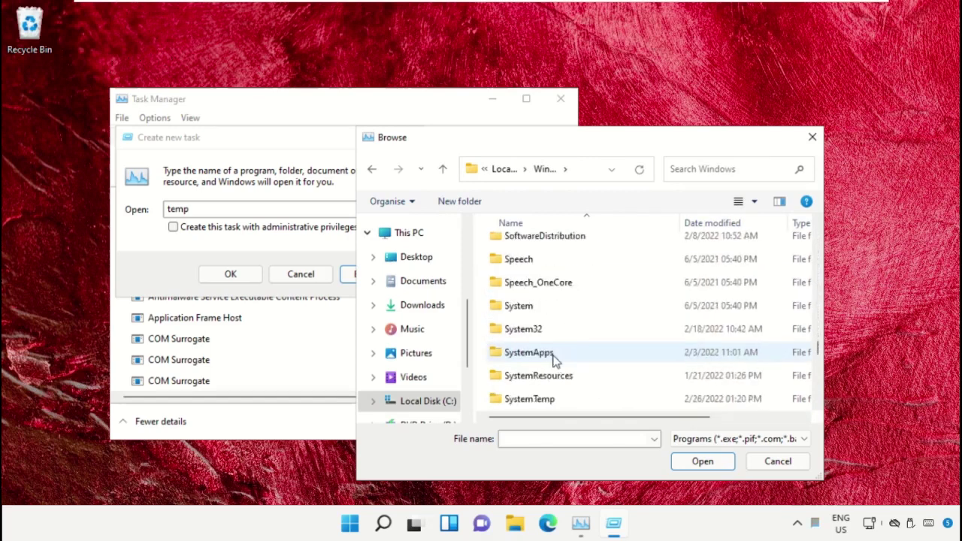
double_click(539, 328)
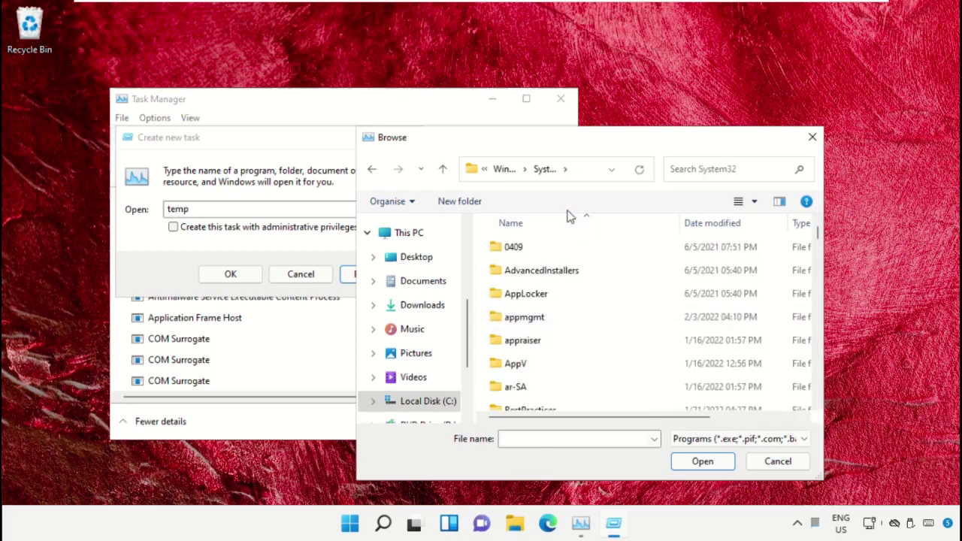
Choose cmd.exe from the System32 folder as the program for the new task.
scroll(567, 339, "down", 8)
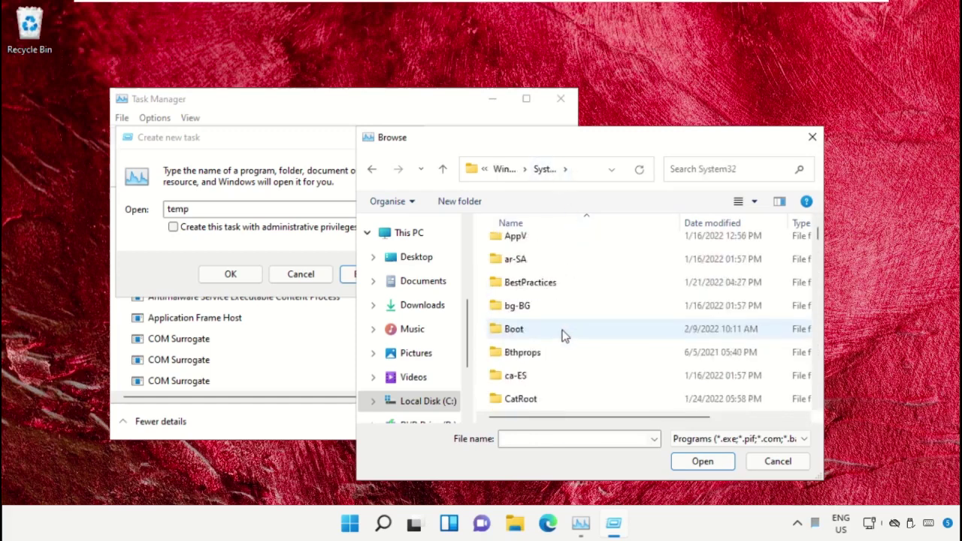
scroll(565, 330, "down", 7)
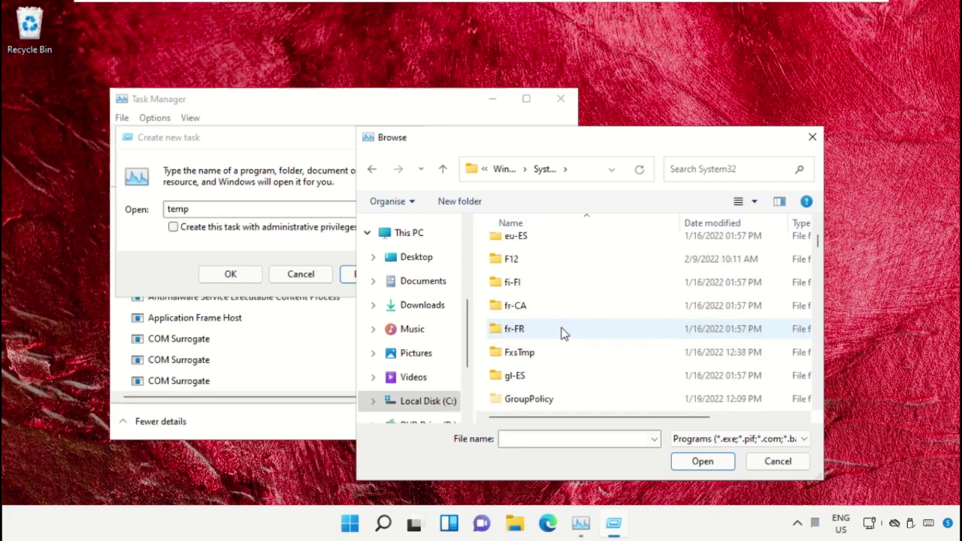
type("cmd.exe")
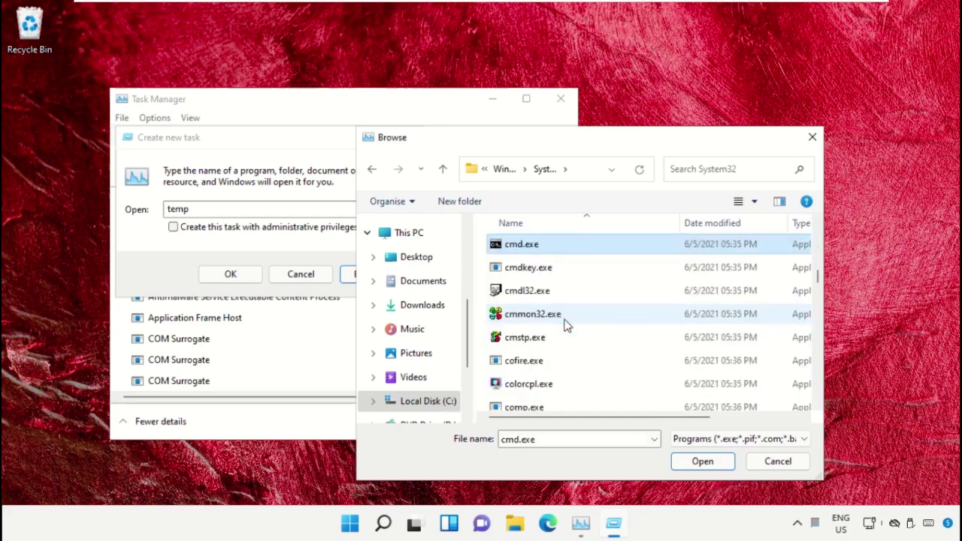
scroll(556, 319, "up", 1)
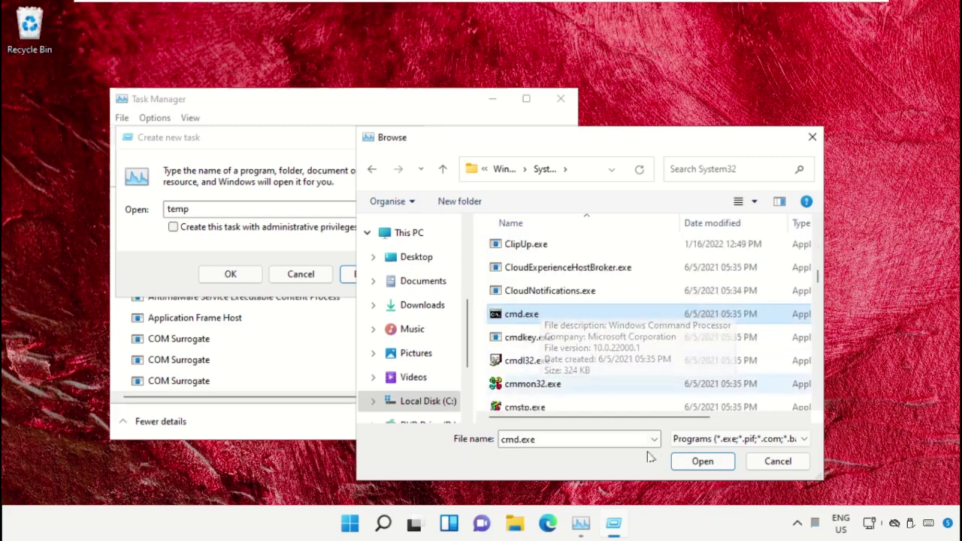
left_click(692, 470)
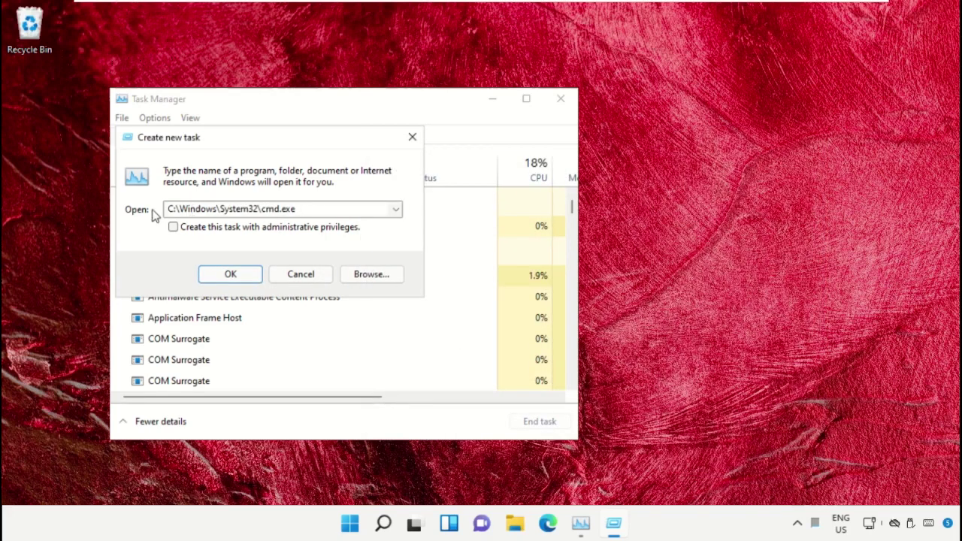
Run the cmd.exe task with administrative privileges, and minimize both the Task Manager and Command Prompt windows.
left_click(173, 227)
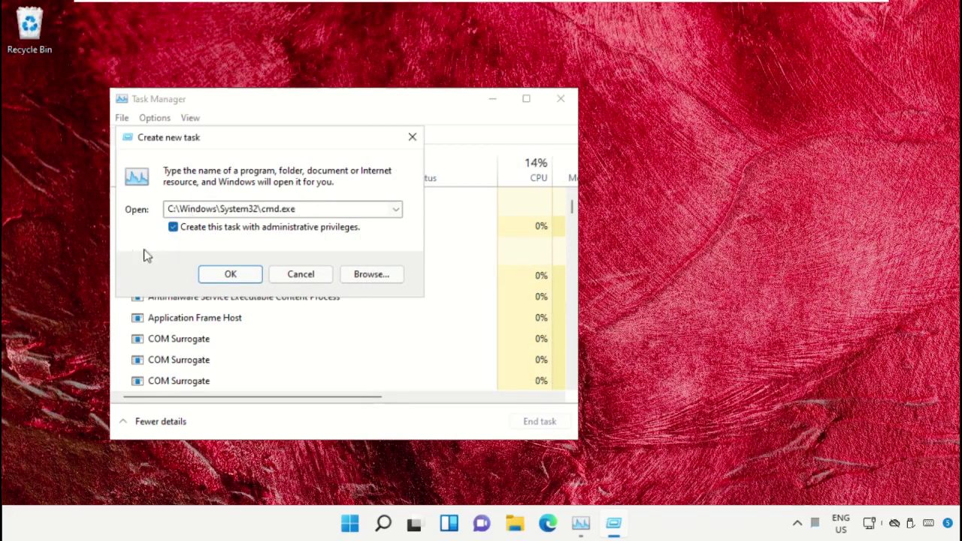
left_click(231, 276)
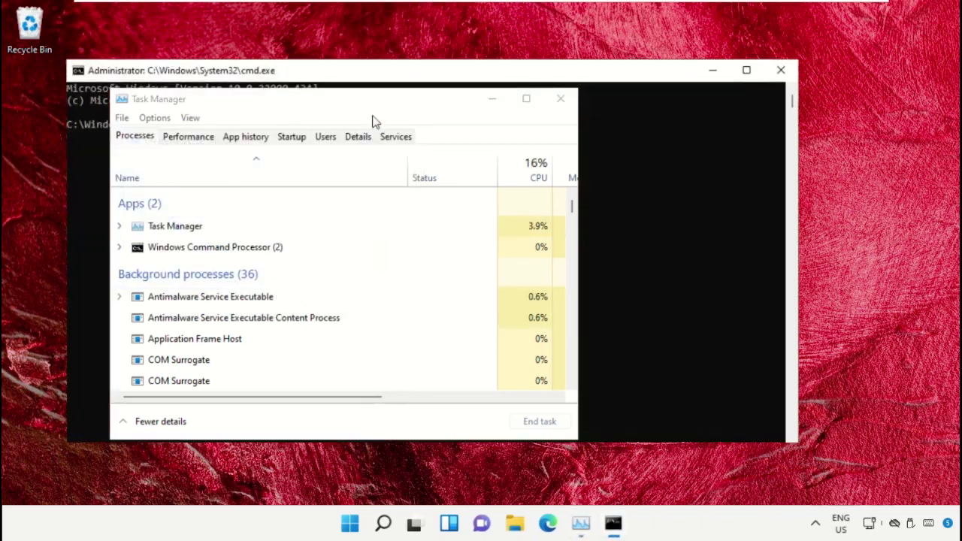
left_click(492, 103)
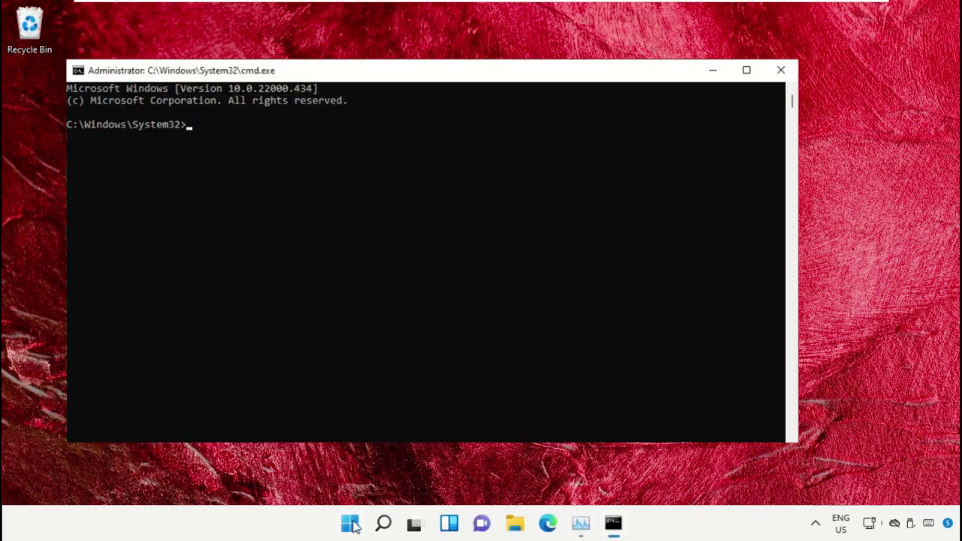
left_click(713, 71)
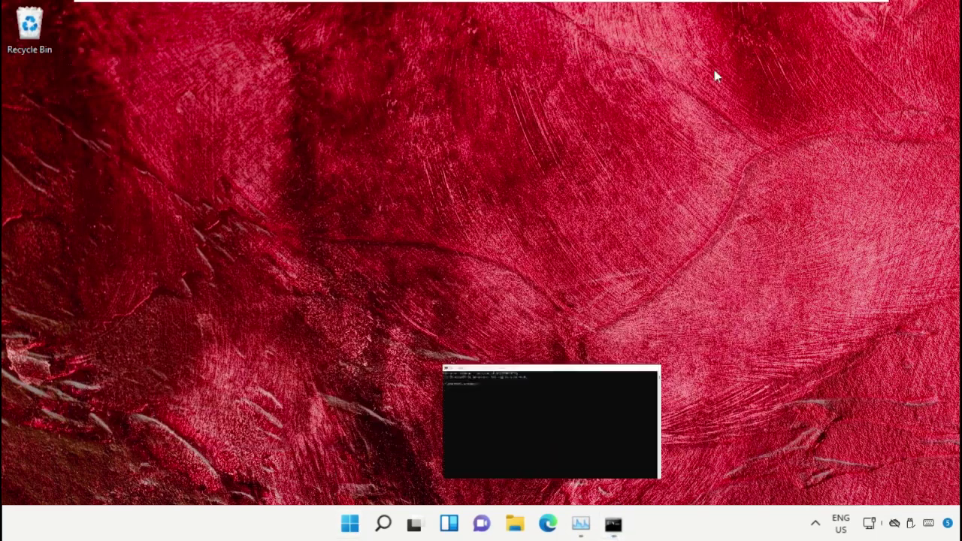
Find and launch Google Chrome, and go to google.com.
left_click(352, 523)
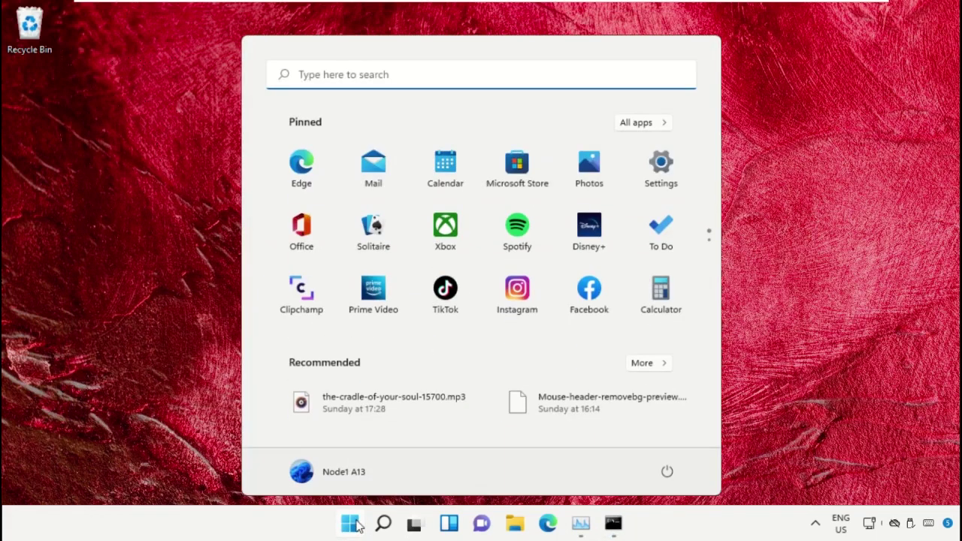
type("Chrome")
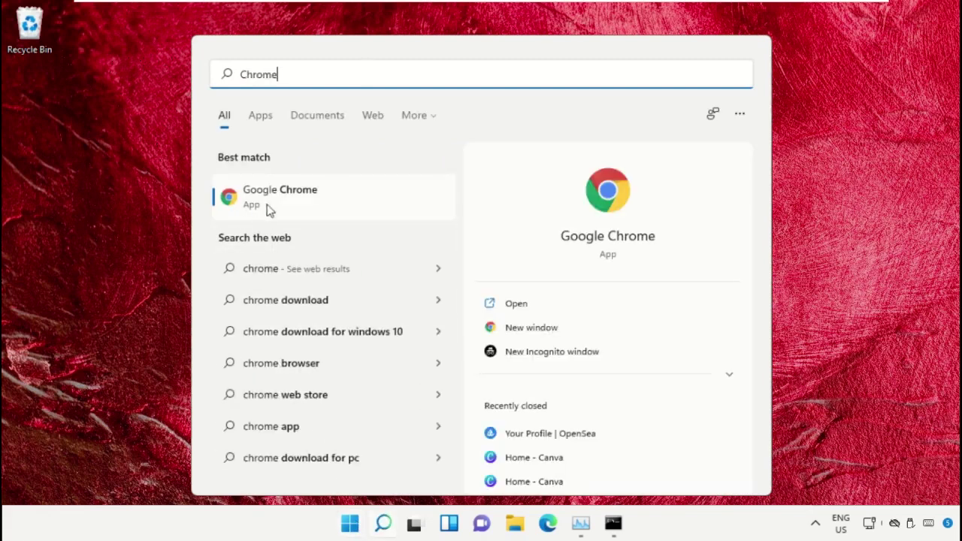
left_click(301, 198)
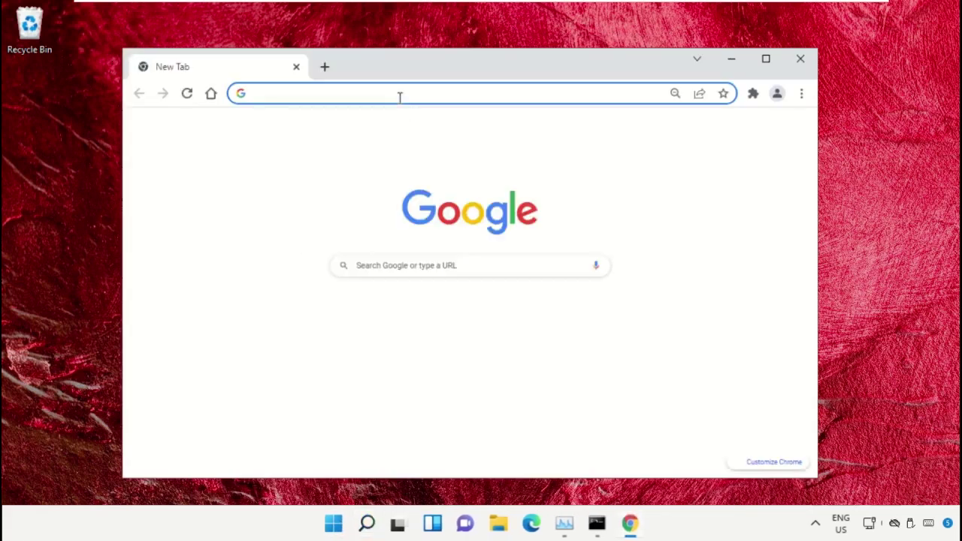
type("google.com")
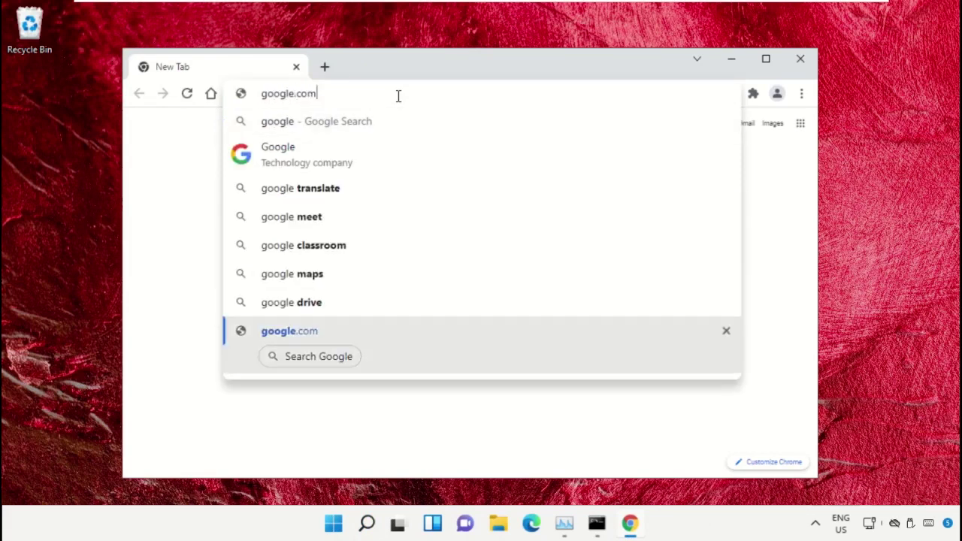
key("Return")
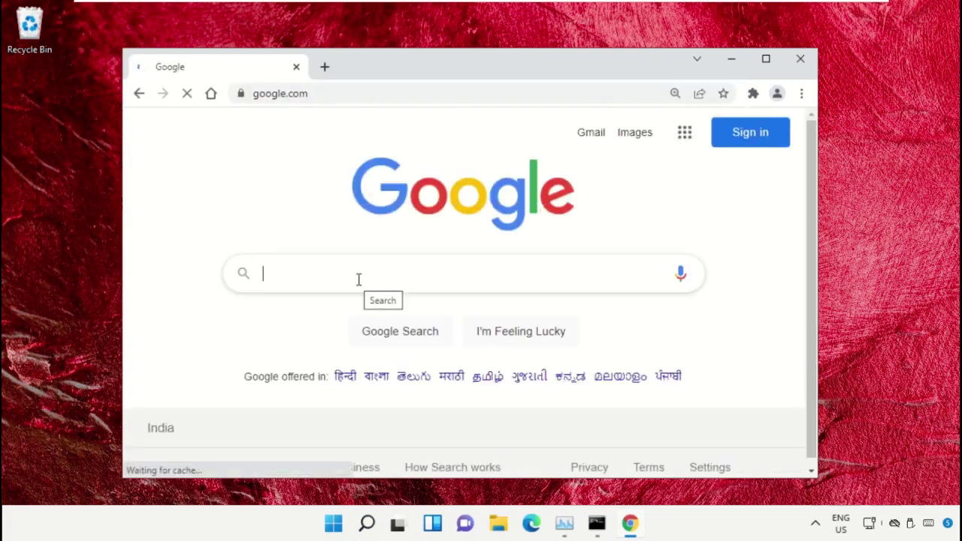
Search Google for "hows.tech windows commands" and open the Important Windows Commands page on Hows.tech.
type("hows.tech")
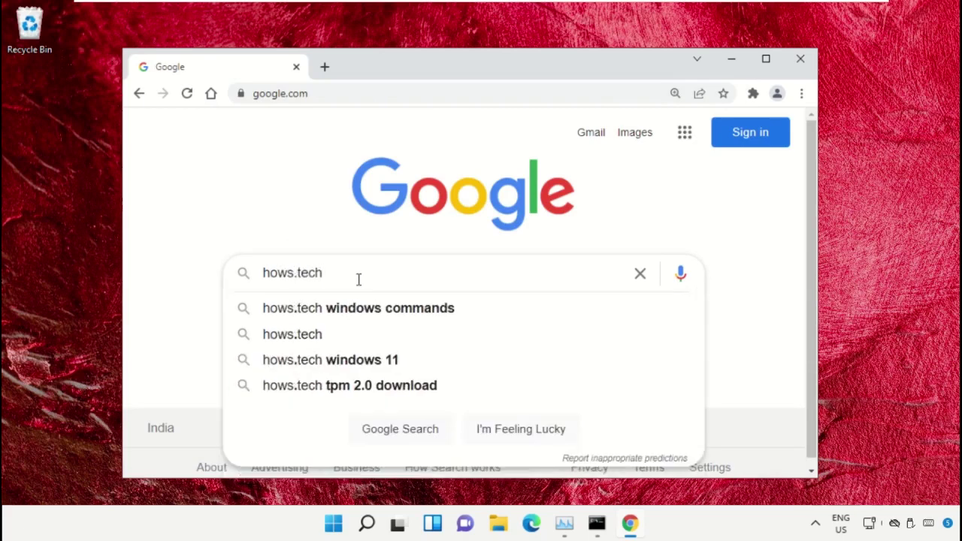
key("Down")
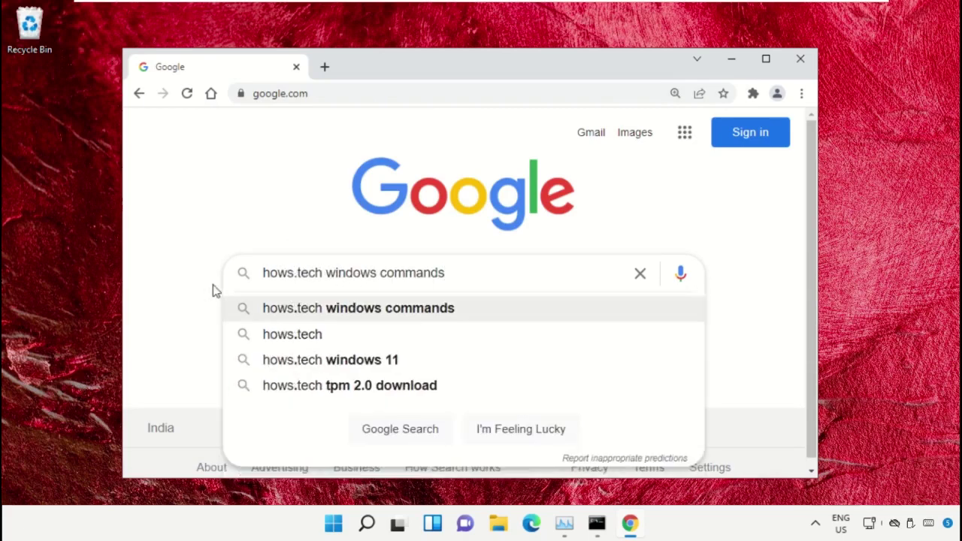
key("Return")
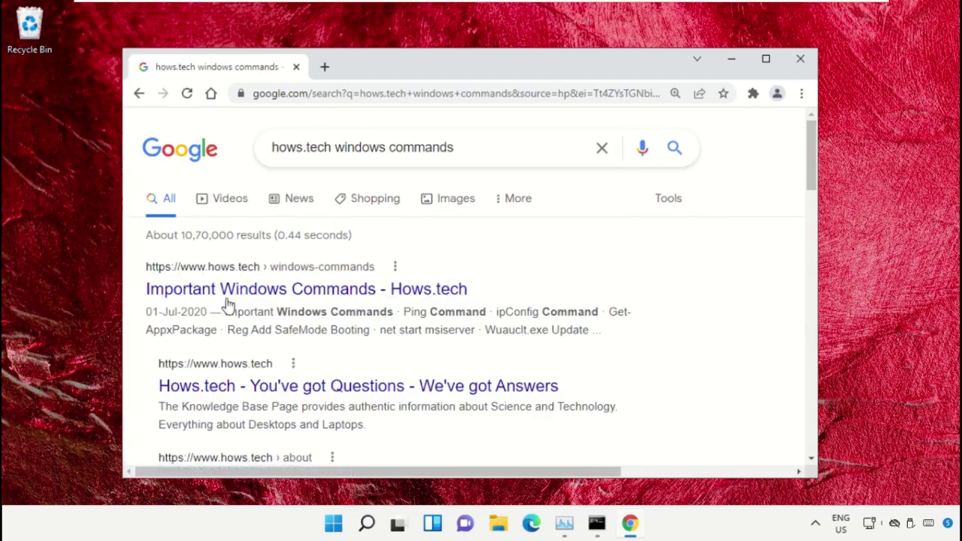
left_click(229, 293)
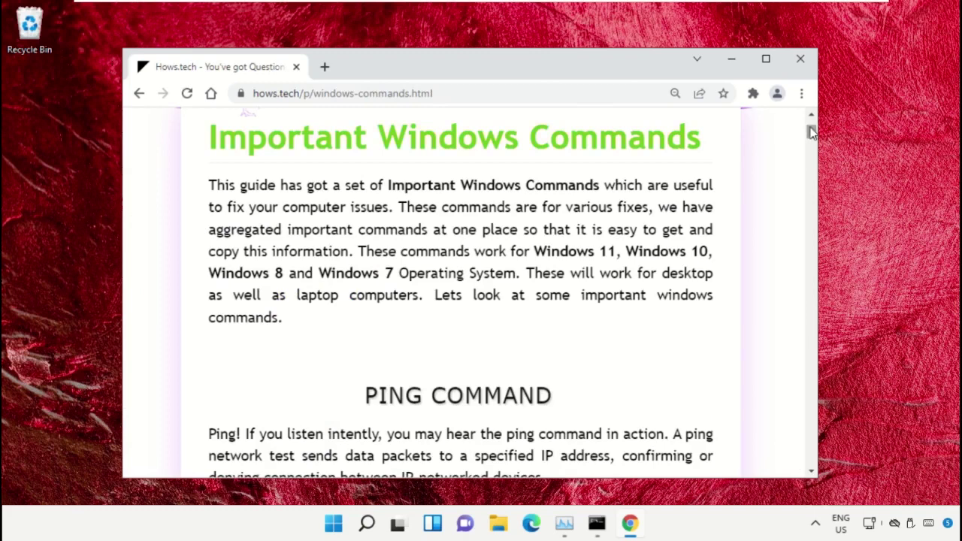
Find Command 12, sfc /scanfile=c:\windows\system32\ieframe.dll, on the Important Windows Commands page and copy it.
left_click_drag(714, 149, 198, 153)
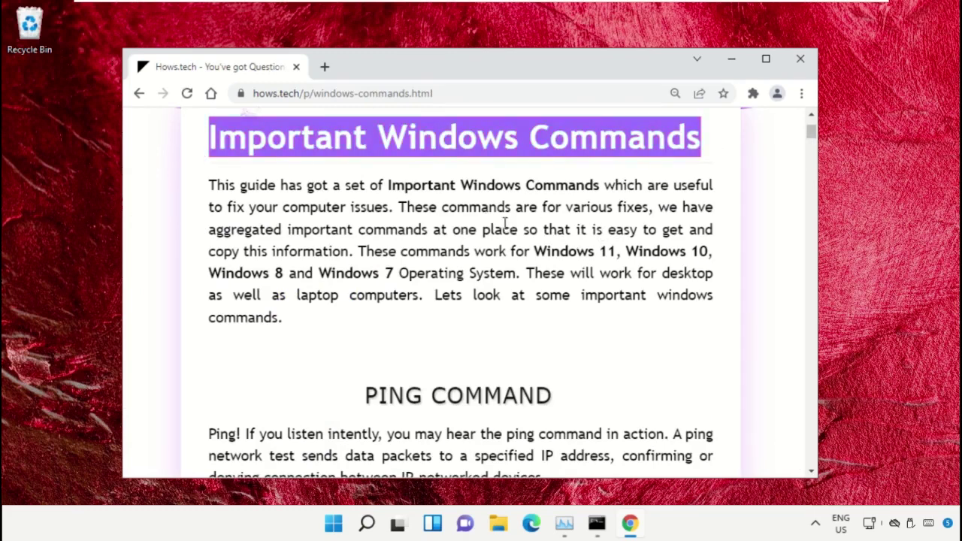
left_click(535, 224)
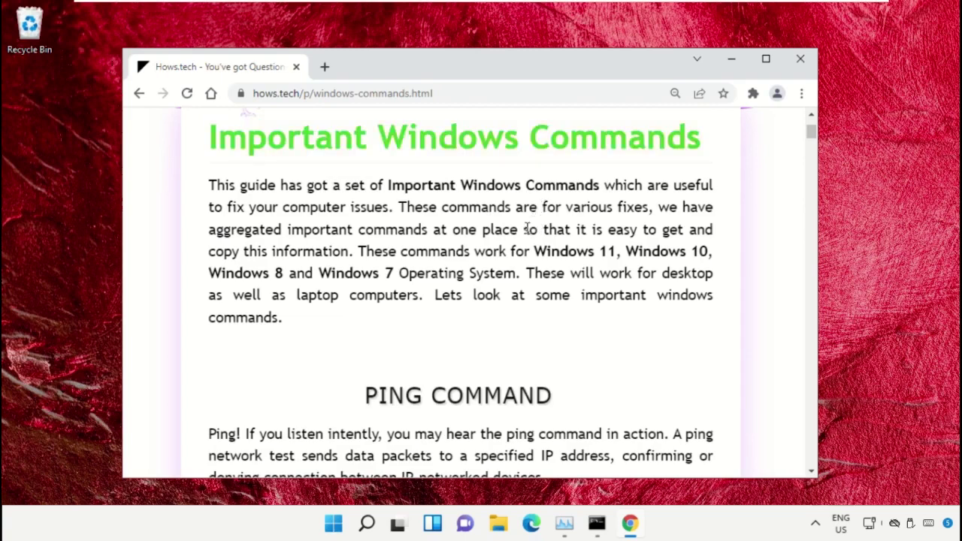
scroll(528, 228, "down", 8)
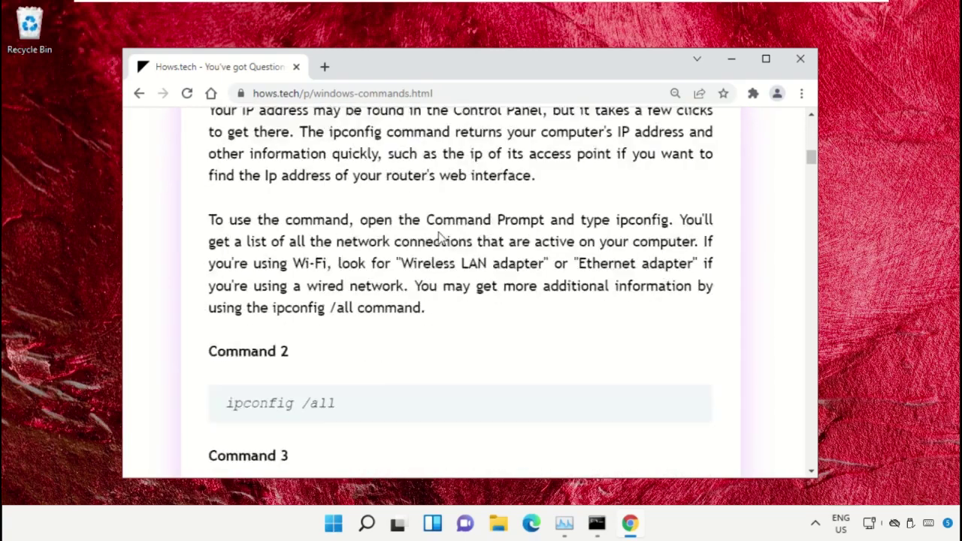
scroll(443, 236, "down", 12)
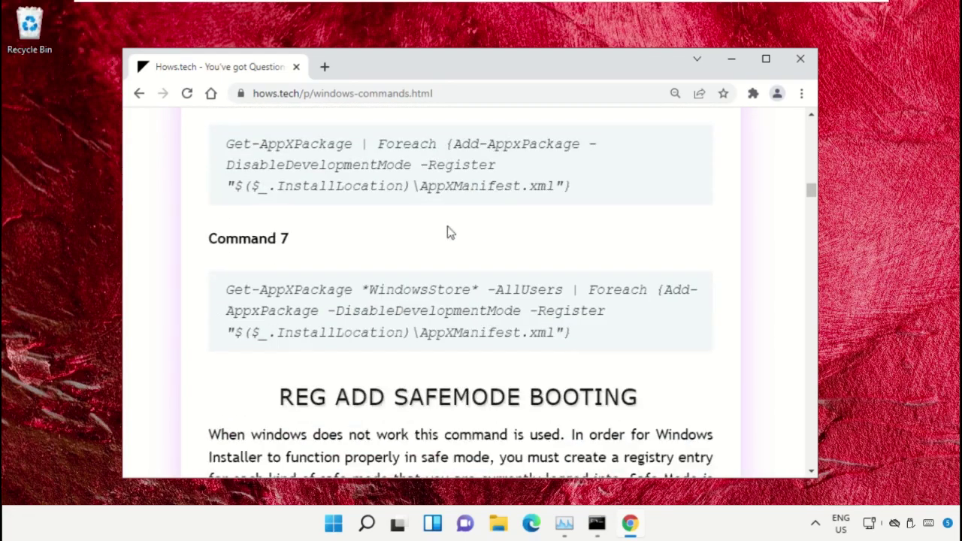
scroll(449, 232, "down", 12)
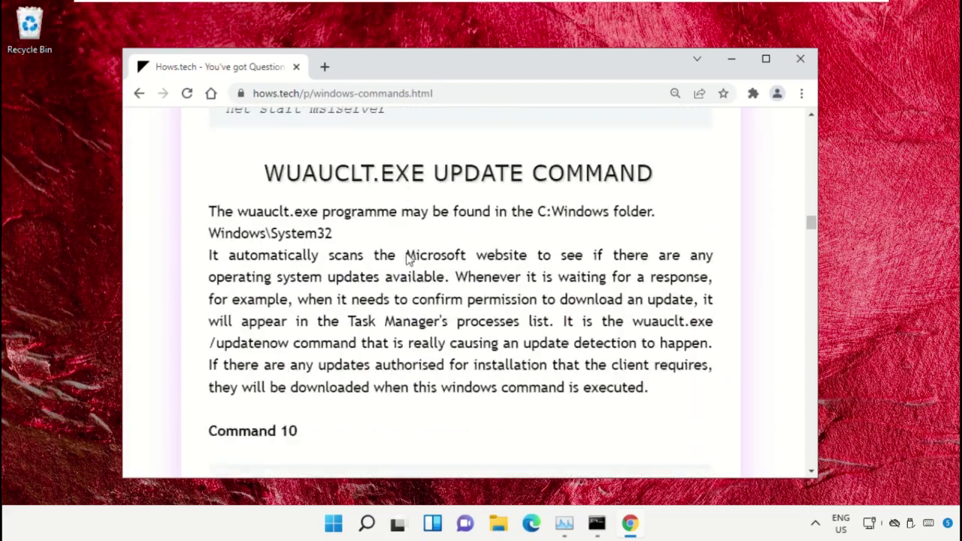
scroll(407, 257, "down", 7)
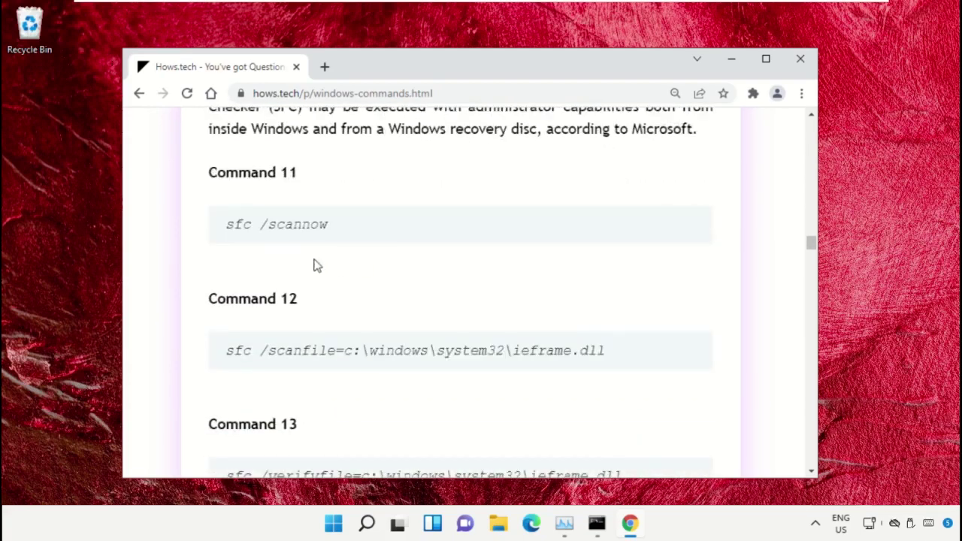
scroll(317, 269, "down", 1)
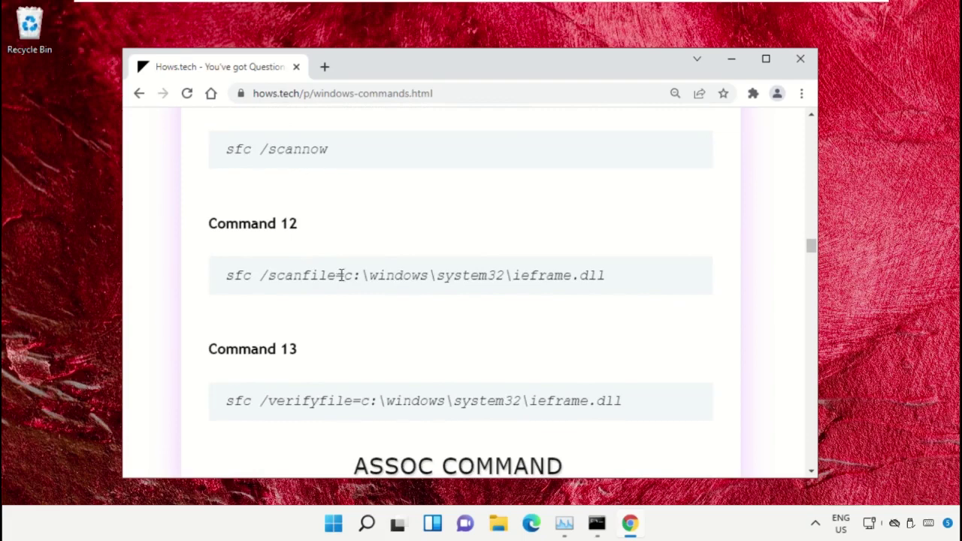
triple_click(341, 275)
left_click(569, 313)
triple_click(382, 275)
right_click(382, 275)
left_click(417, 288)
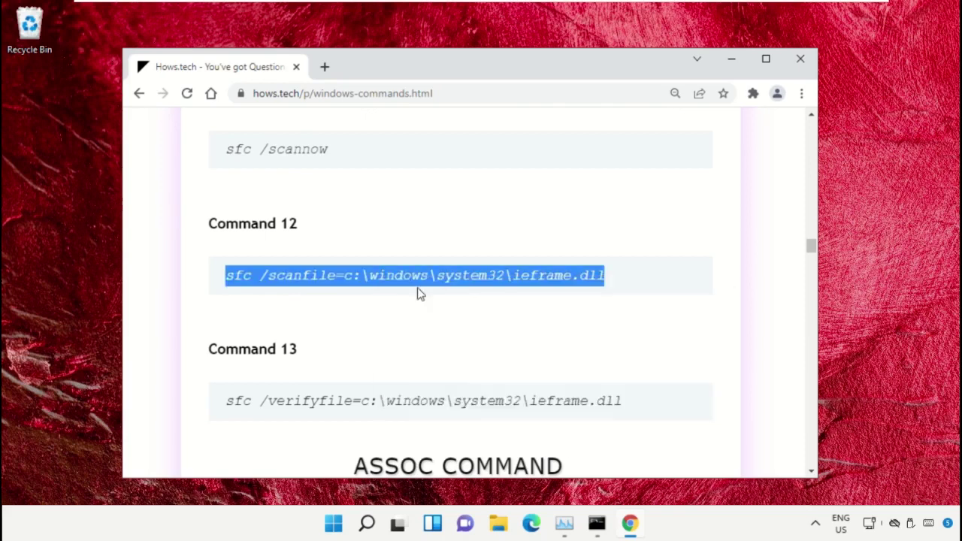
Switch to the elevated Command Prompt and run the copied command sfc /scanfile=c:\windows\system32\ieframe.dll.
left_click(597, 525)
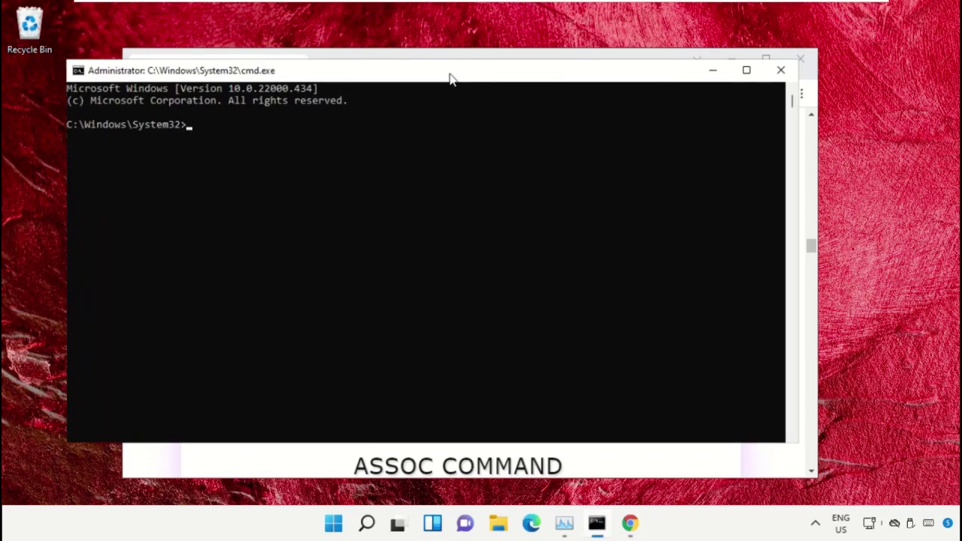
left_click_drag(449, 78, 485, 100)
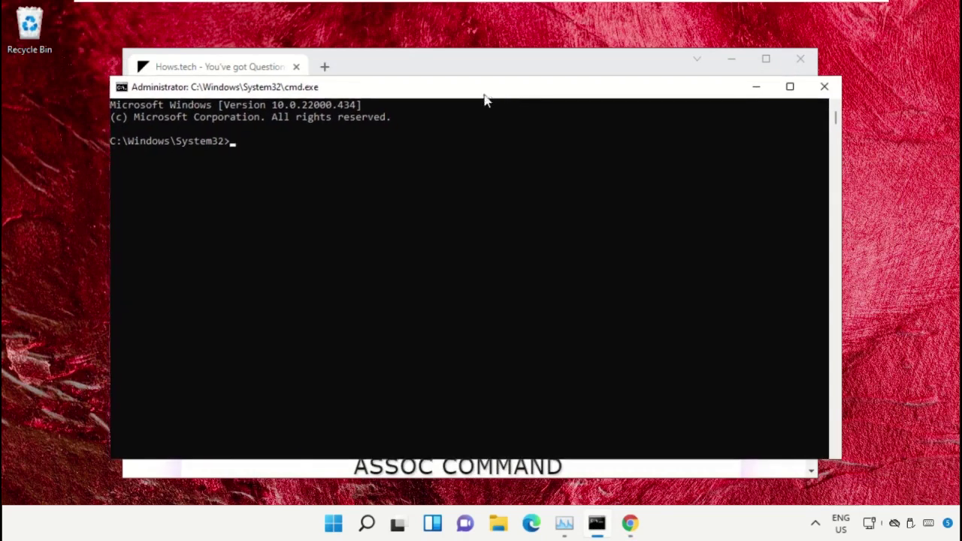
key("ctrl+v")
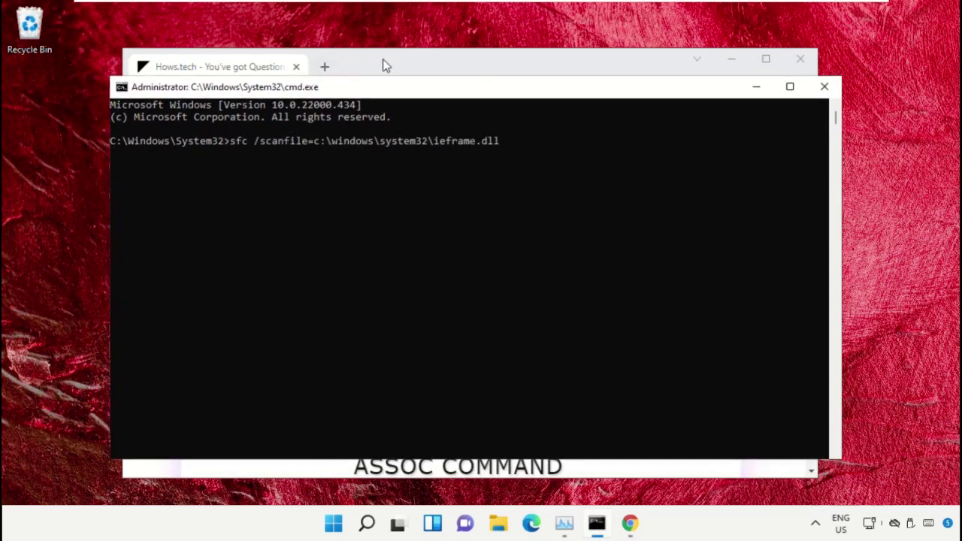
key("Return")
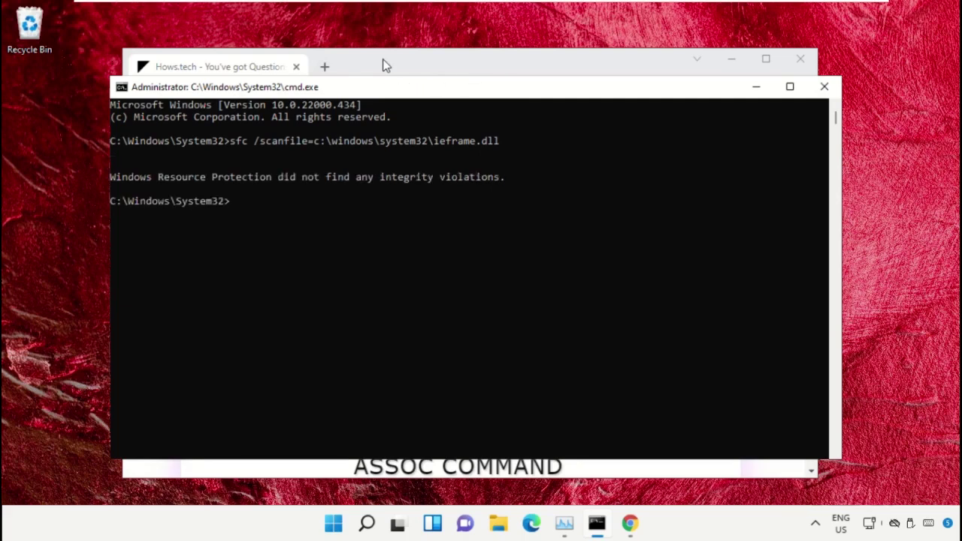
Return to the Hows.tech page in Chrome and copy Command 13, sfc /verifyfile=c:\windows\system32\ieframe.dll.
left_click(382, 67)
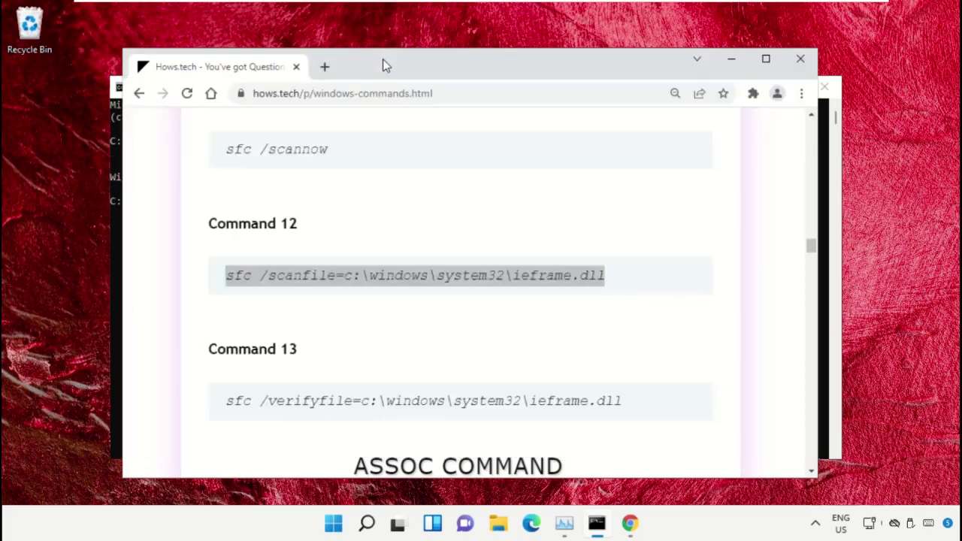
scroll(359, 172, "down", 1)
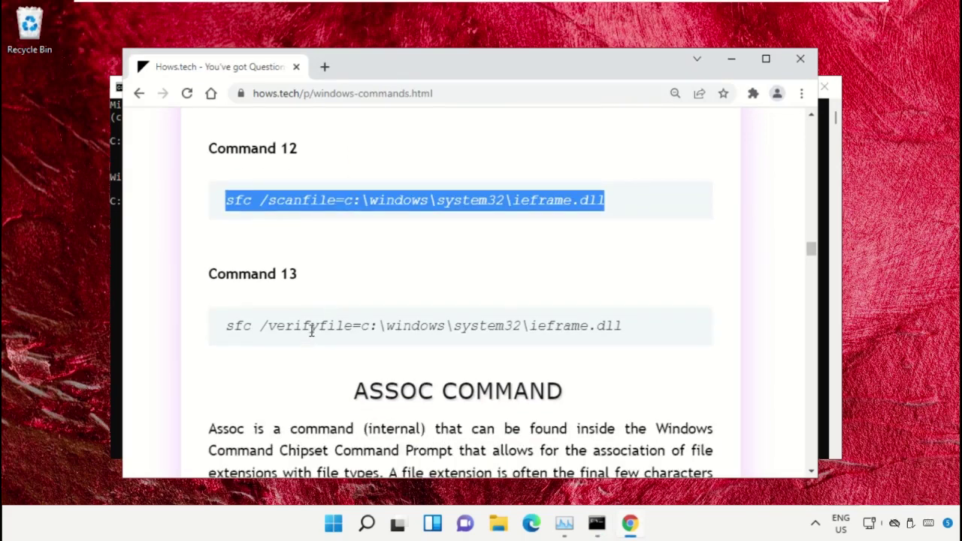
triple_click(312, 331)
right_click(328, 335)
left_click(377, 344)
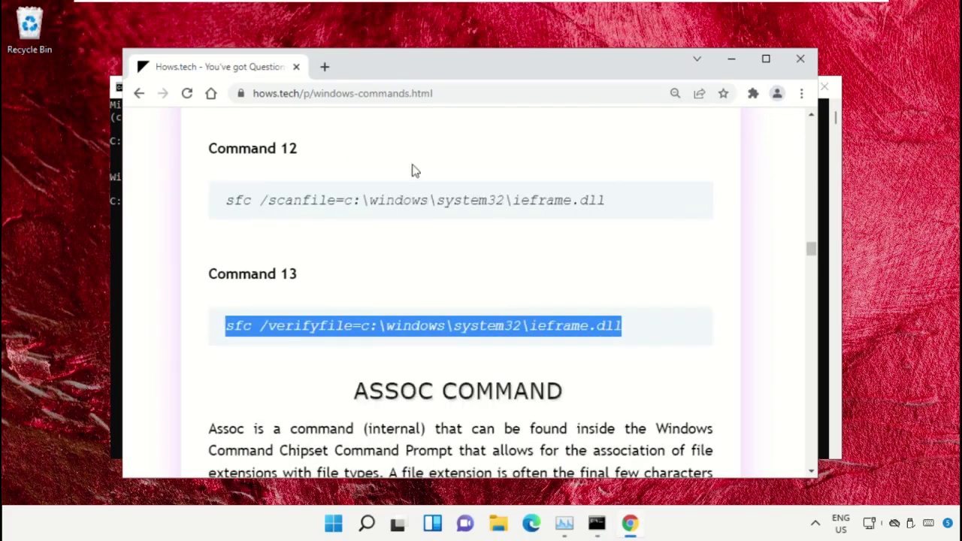
Run the copied sfc /verifyfile=c:\windows\system32\ieframe.dll in the Command Prompt, close that window and minimize Chrome.
left_click(596, 526)
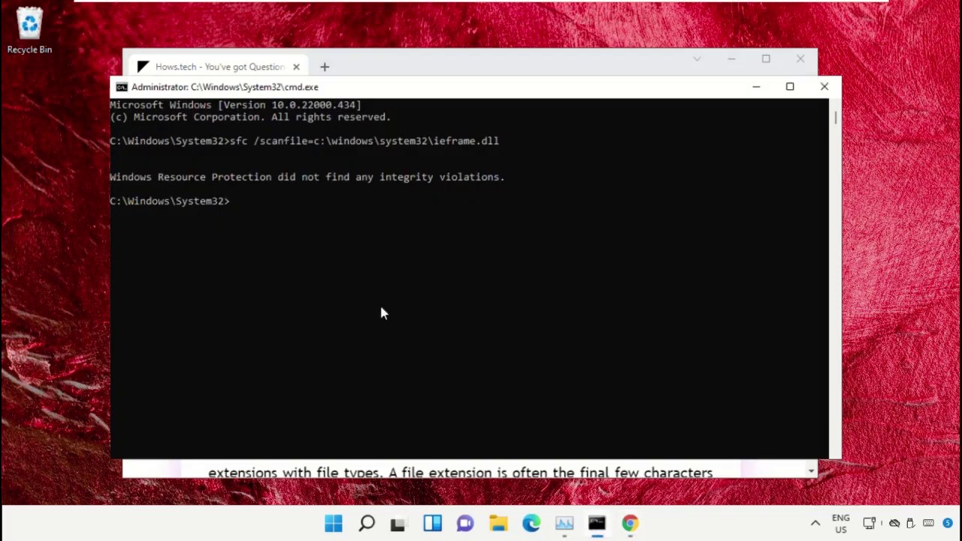
right_click(279, 239)
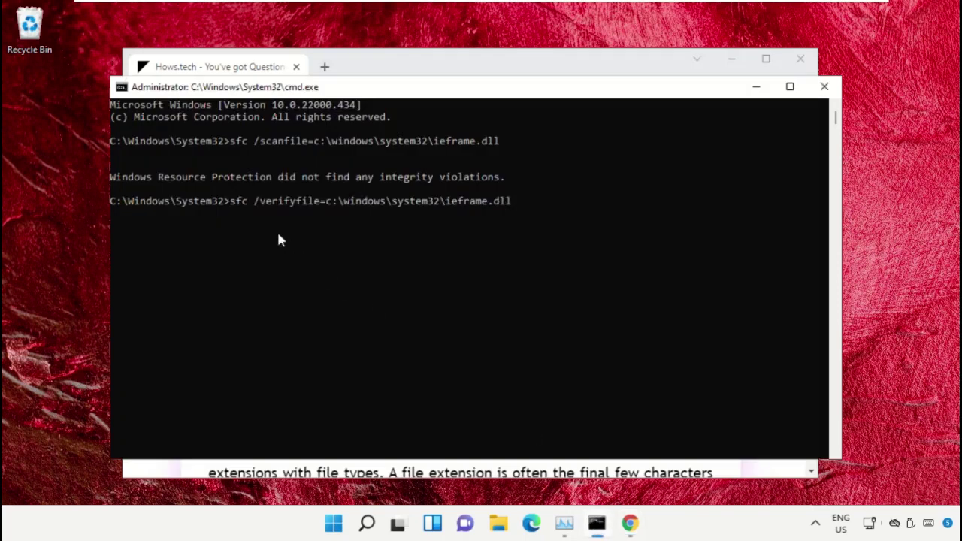
key("Return")
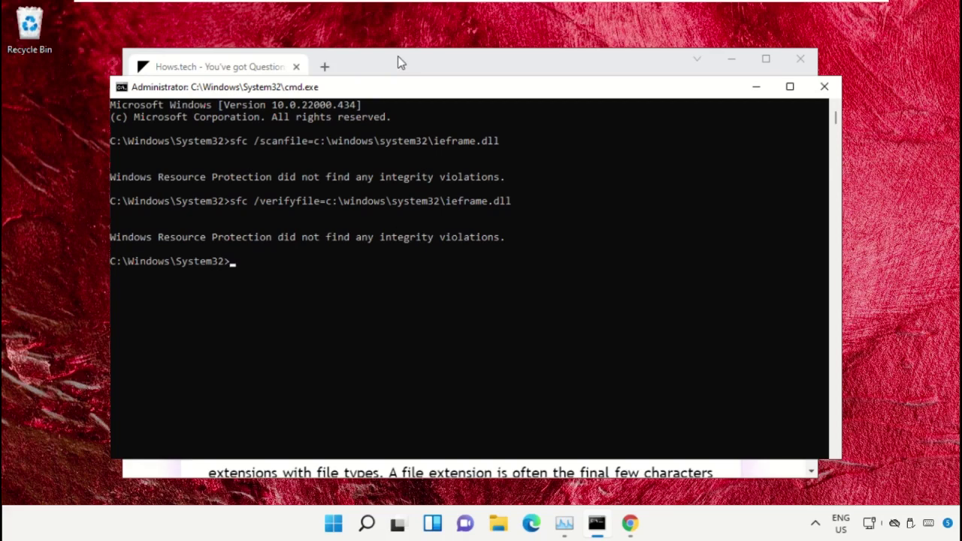
left_click(824, 88)
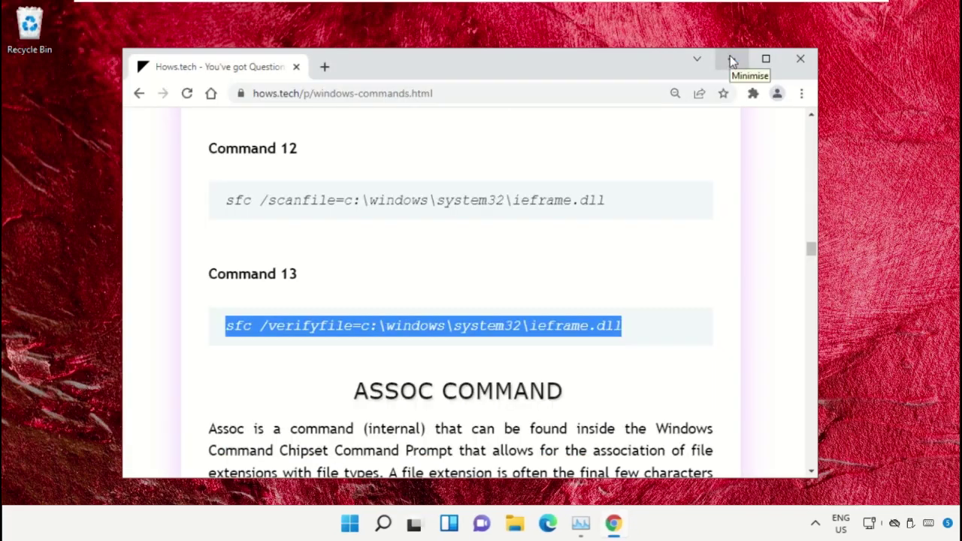
left_click(730, 60)
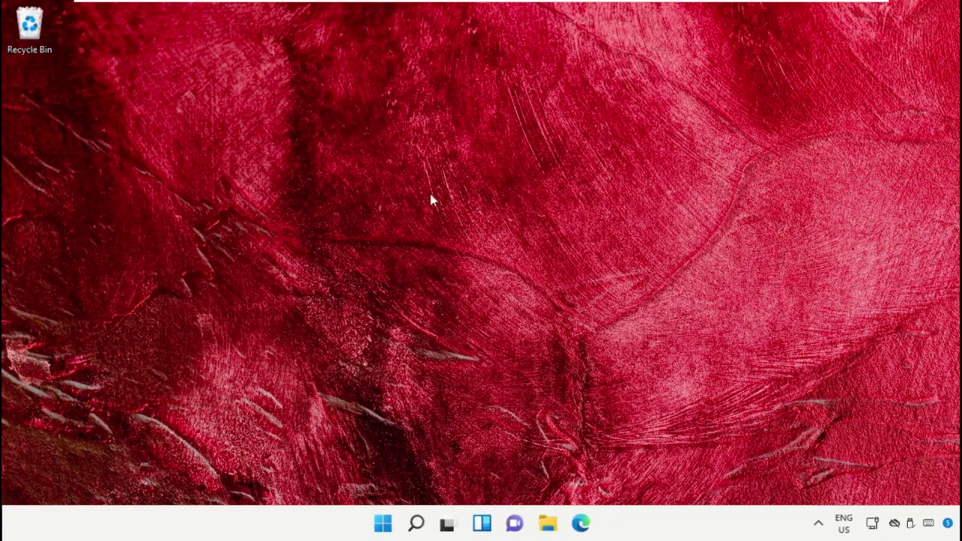
Open the Display page of the Windows system settings and switch Night light on and back off.
left_click(382, 523)
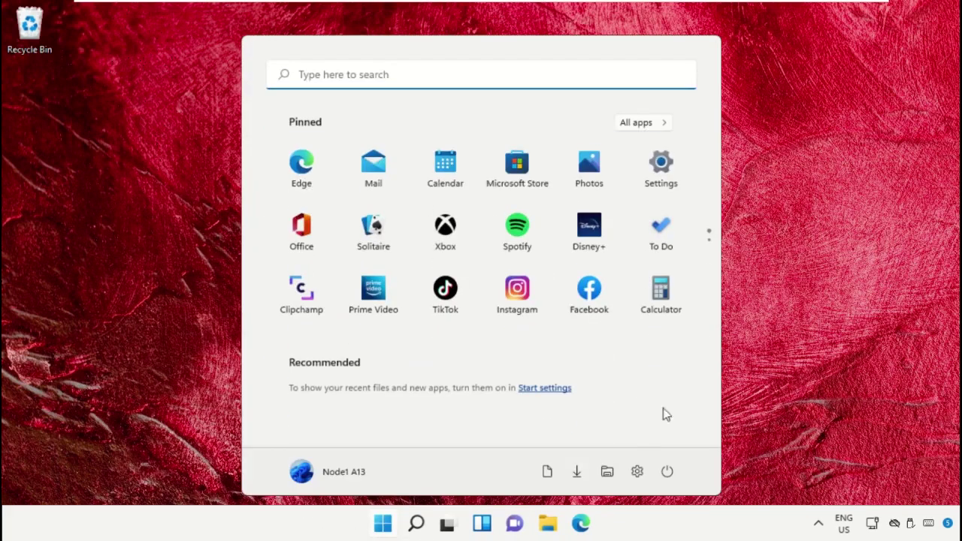
left_click(661, 166)
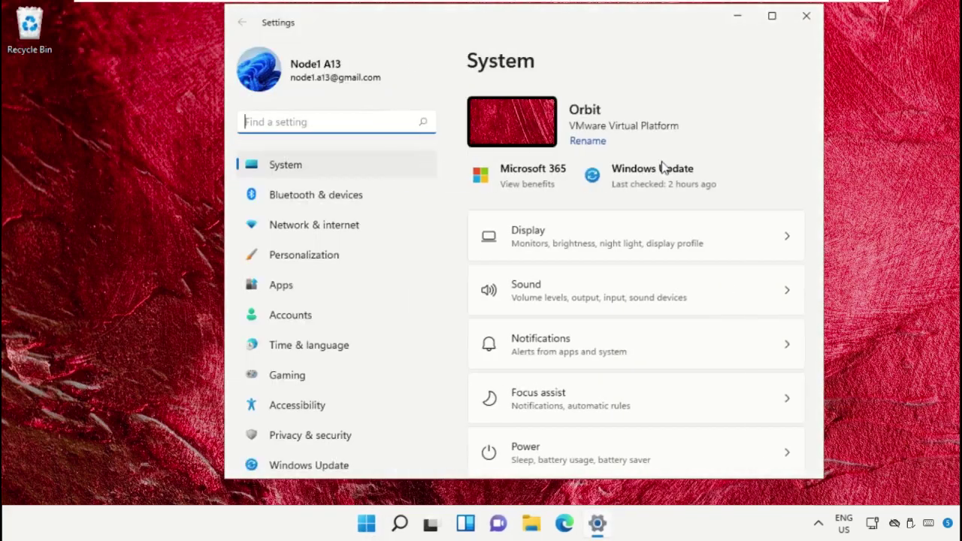
left_click(575, 250)
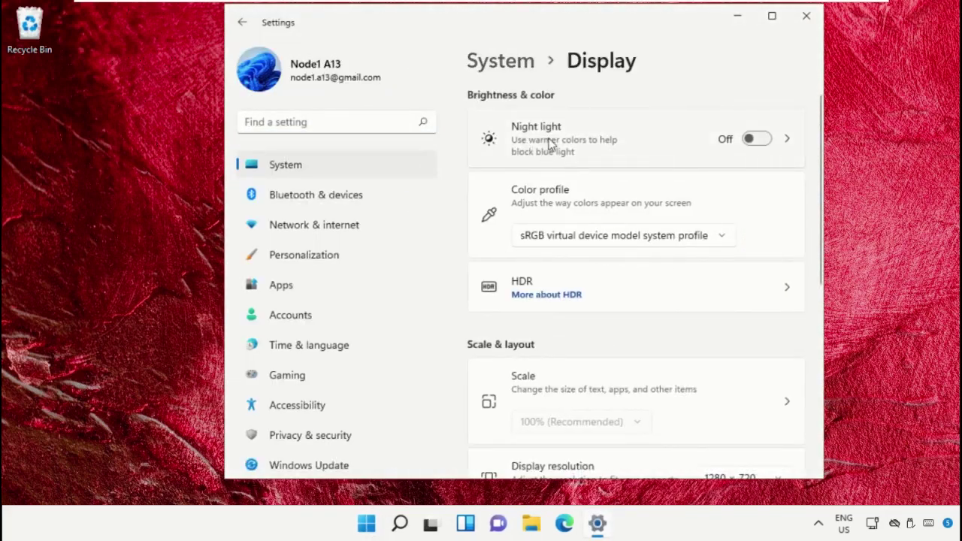
left_click(758, 141)
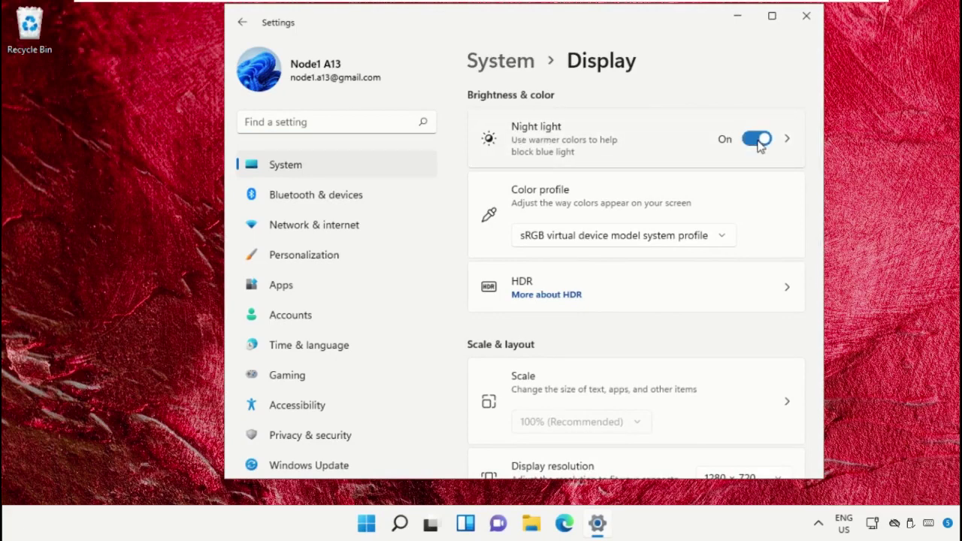
left_click(758, 141)
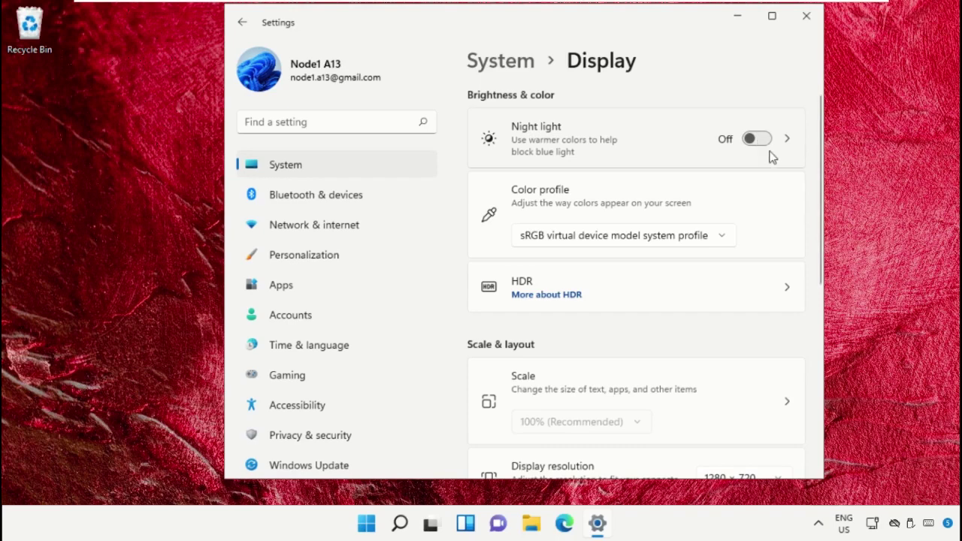
In the Night light options, set the strength to maximum and turn on the night light schedule.
left_click(781, 145)
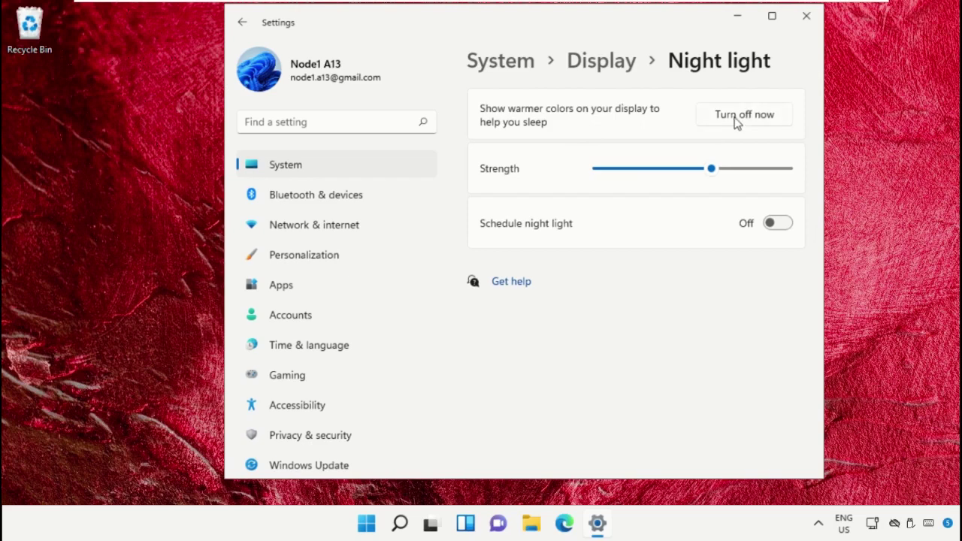
left_click_drag(734, 175, 806, 172)
left_click(777, 222)
scroll(669, 258, "down", 1)
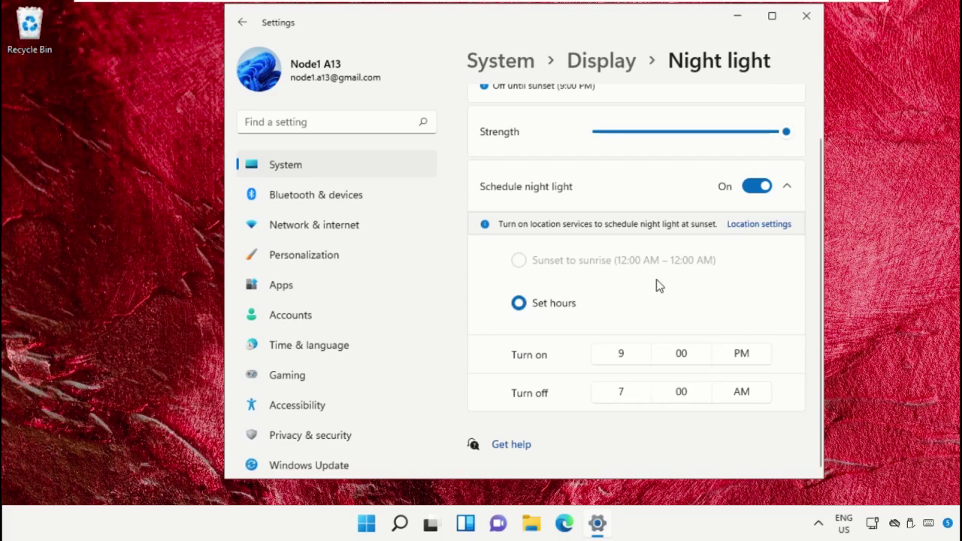
scroll(656, 284, "up", 1)
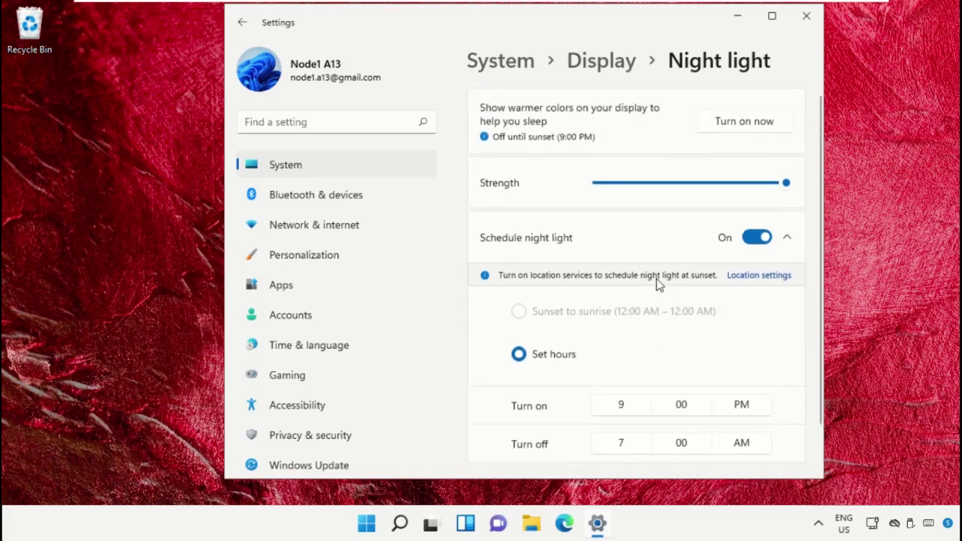
Close the Settings window and restart the computer.
left_click(804, 17)
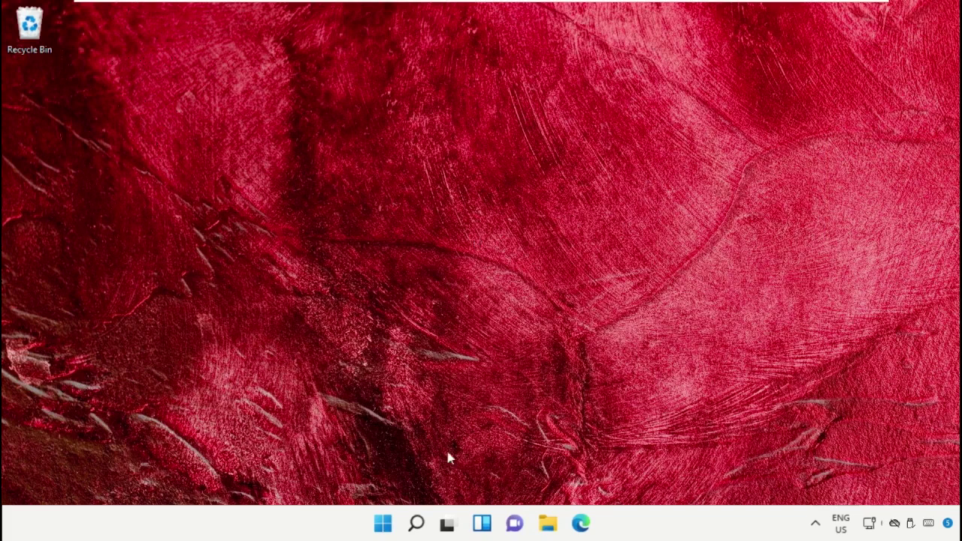
left_click(385, 522)
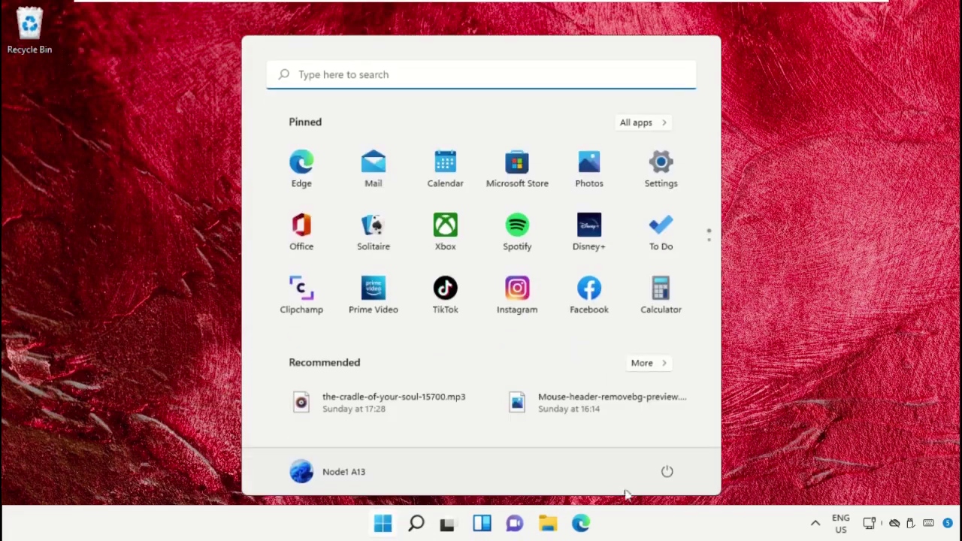
left_click(667, 475)
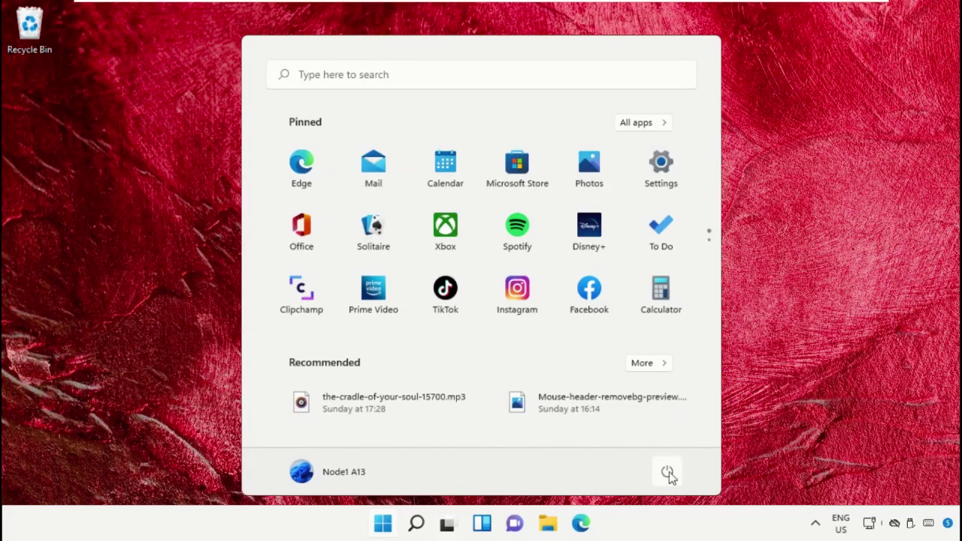
left_click(669, 472)
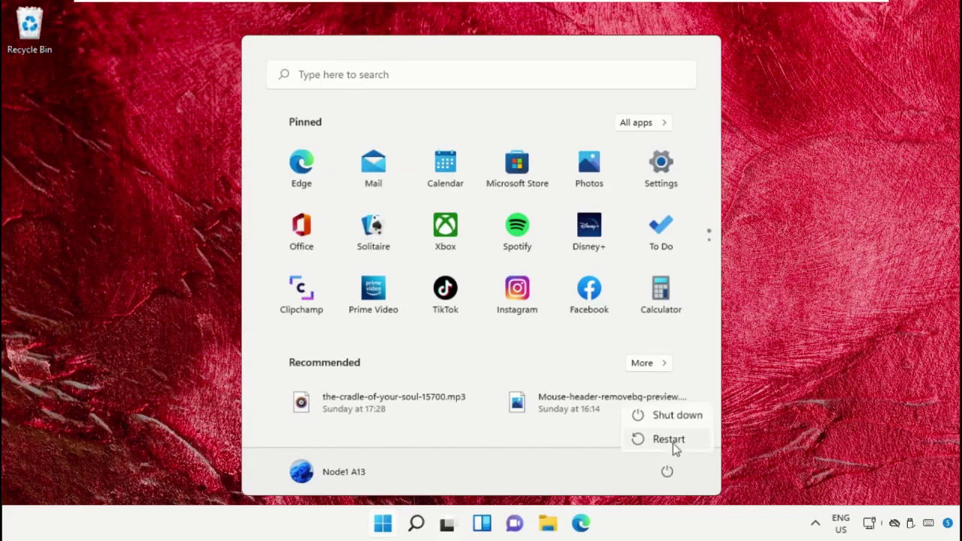